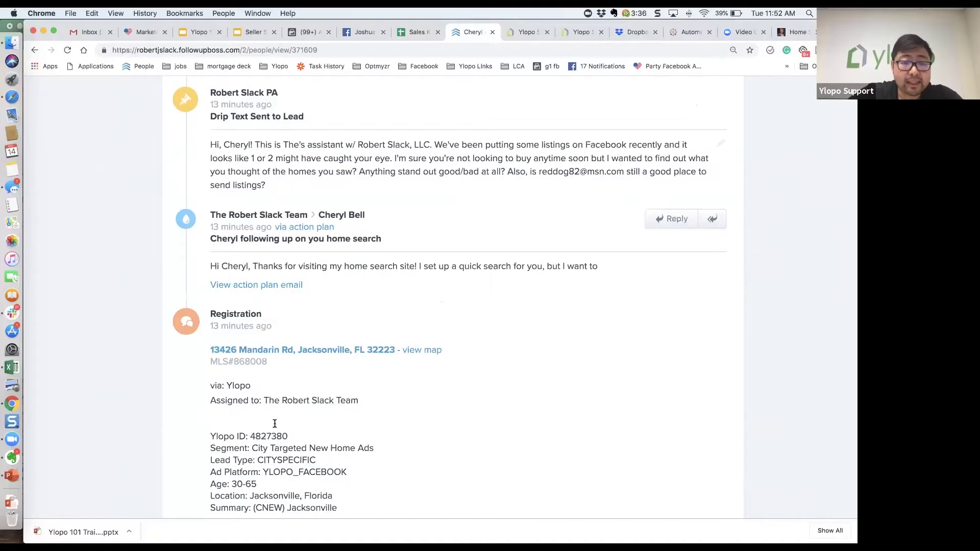
scroll(274, 422, "up", 3)
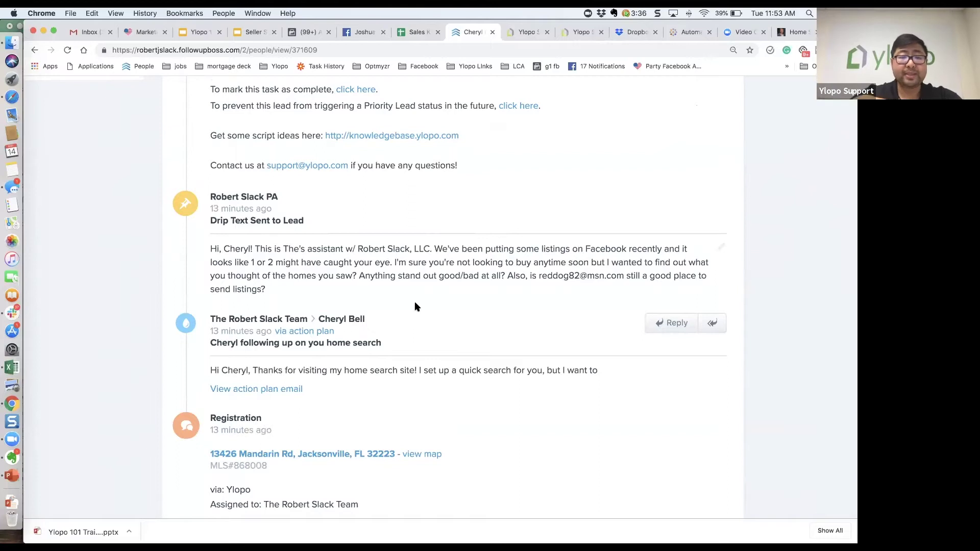
scroll(415, 307, "down", 2)
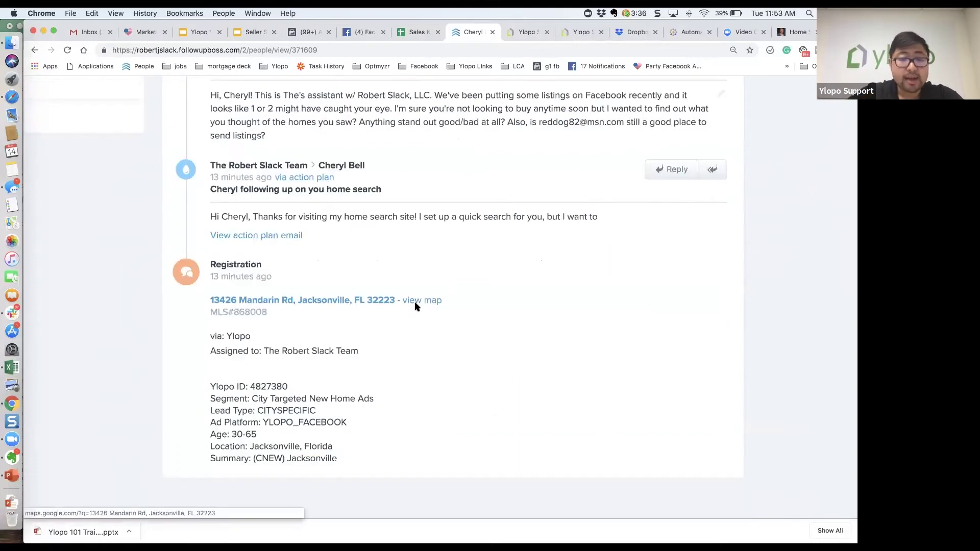
scroll(416, 307, "up", 2)
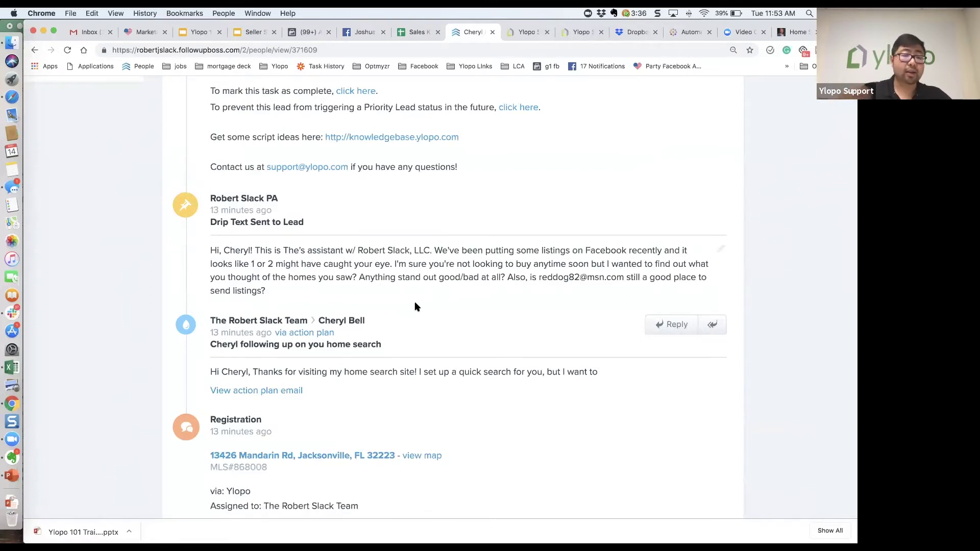
scroll(416, 306, "down", 3)
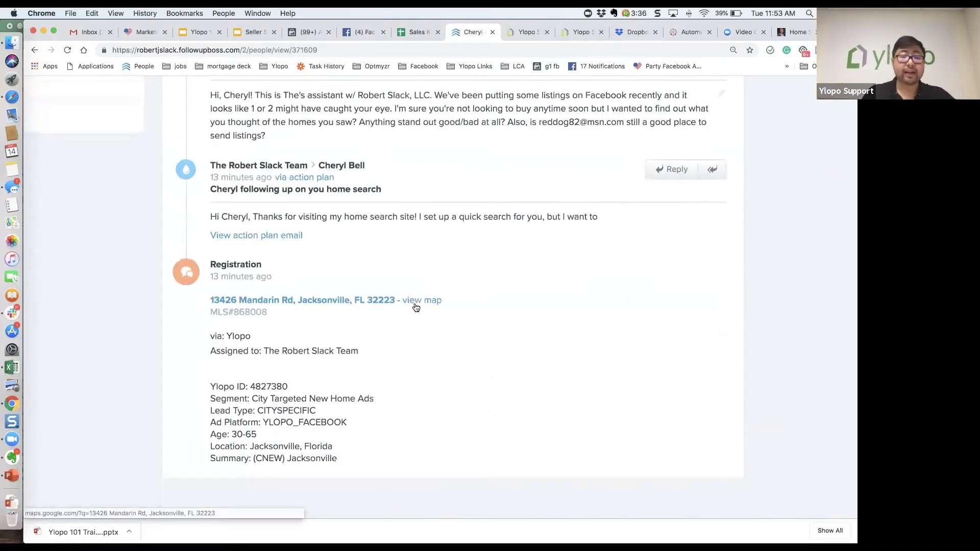
scroll(415, 307, "up", 3)
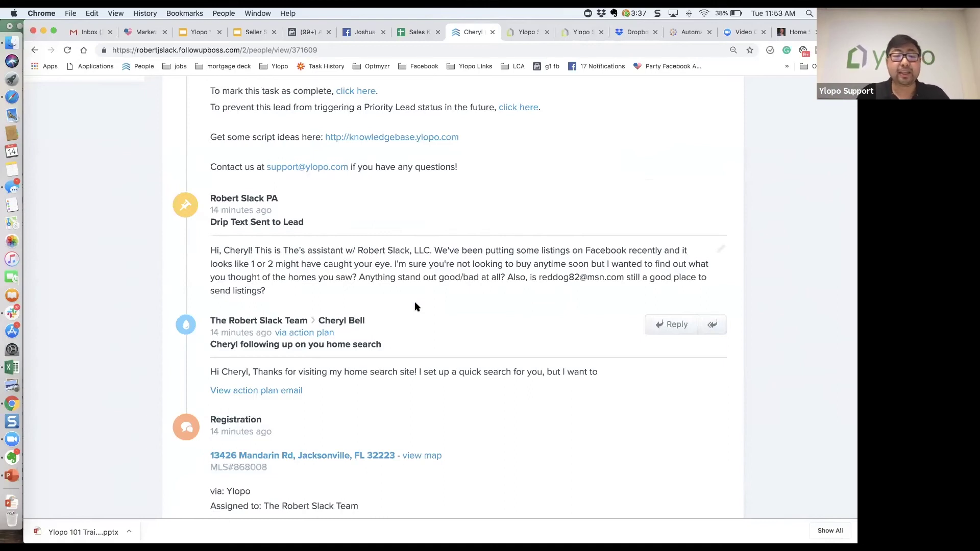
scroll(416, 306, "down", 3)
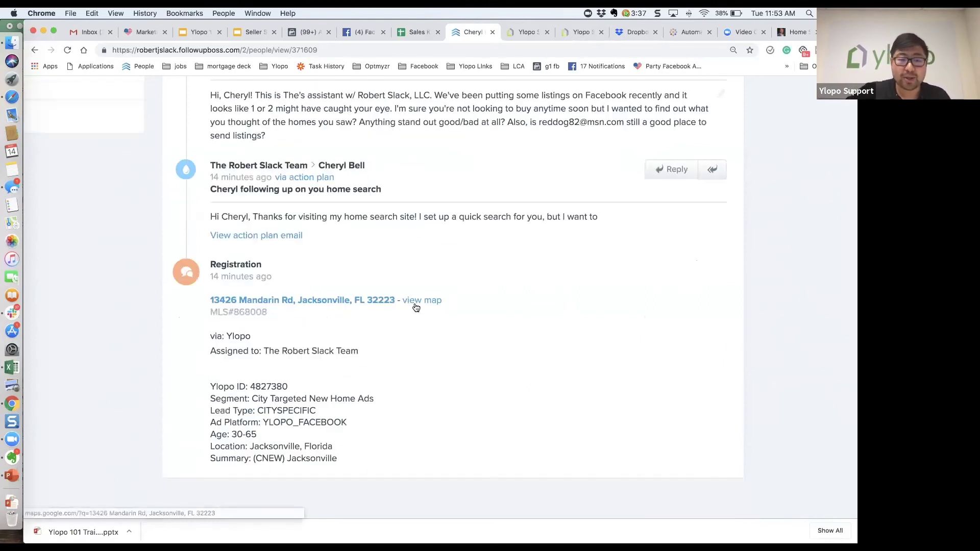
scroll(416, 307, "up", 3)
scroll(307, 306, "up", 2)
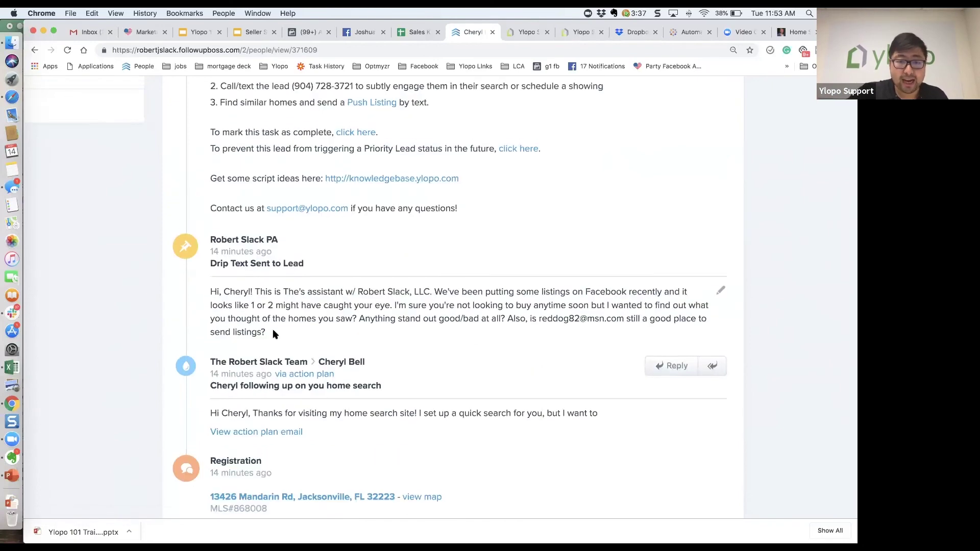